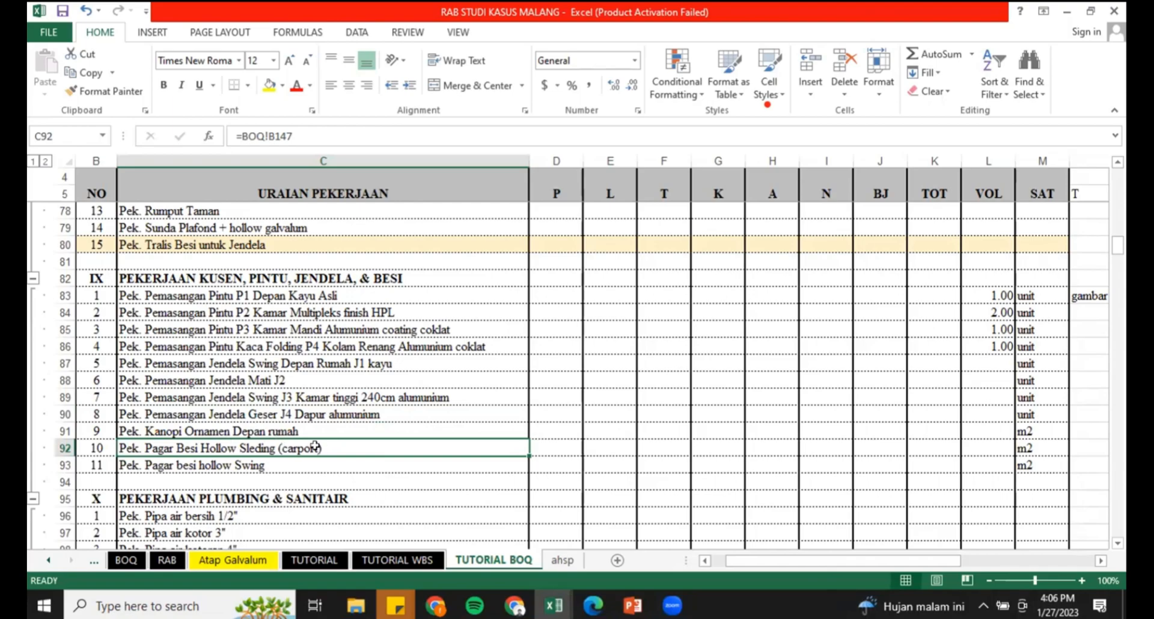
Switch to the drawings PDF in Edge and erase the blue ink along the carport and garden fronts on page 4's DENAH LANTAI 1.
{"action": "mouse_move", "coordinate": [592, 605]}
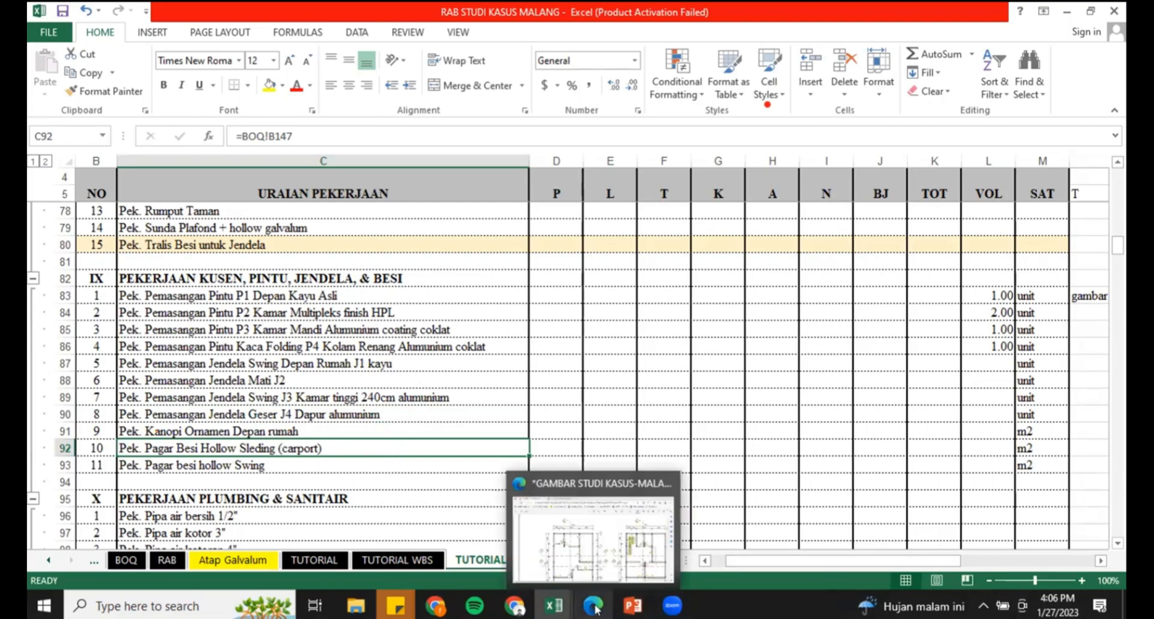
{"action": "left_click", "coordinate": [595, 553]}
{"action": "scroll", "coordinate": [592, 429], "scroll_direction": "up", "scroll_amount": 10}
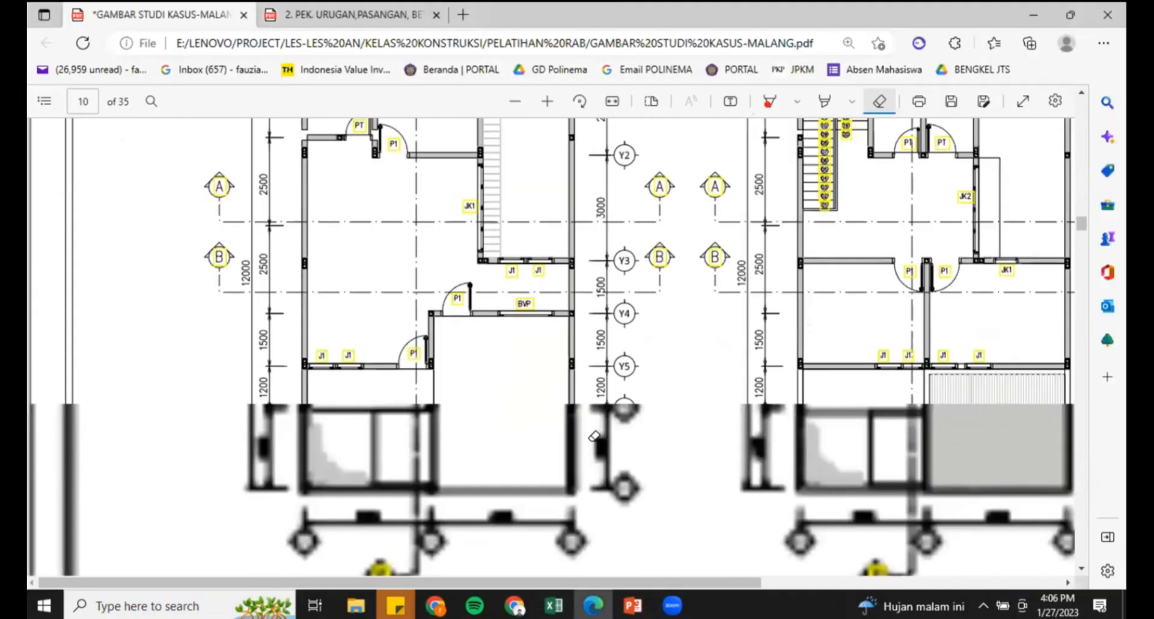
{"action": "scroll", "coordinate": [1001, 219], "scroll_direction": "up", "scroll_amount": 15}
{"action": "scroll", "coordinate": [941, 281], "scroll_direction": "up", "scroll_amount": 10}
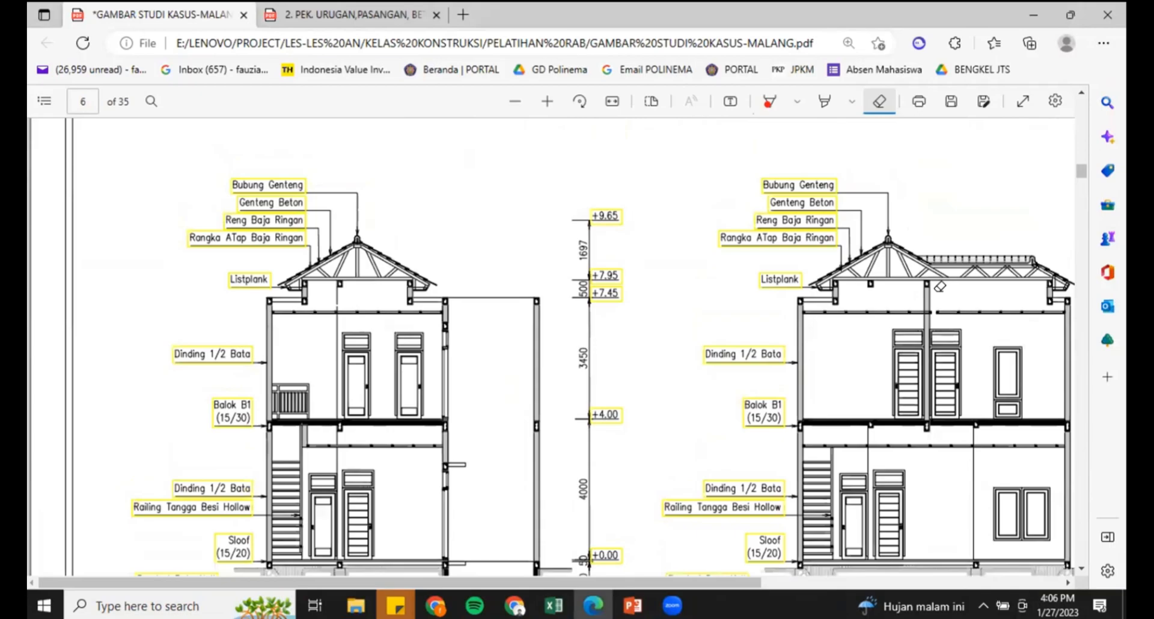
{"action": "scroll", "coordinate": [940, 287], "scroll_direction": "up", "scroll_amount": 10}
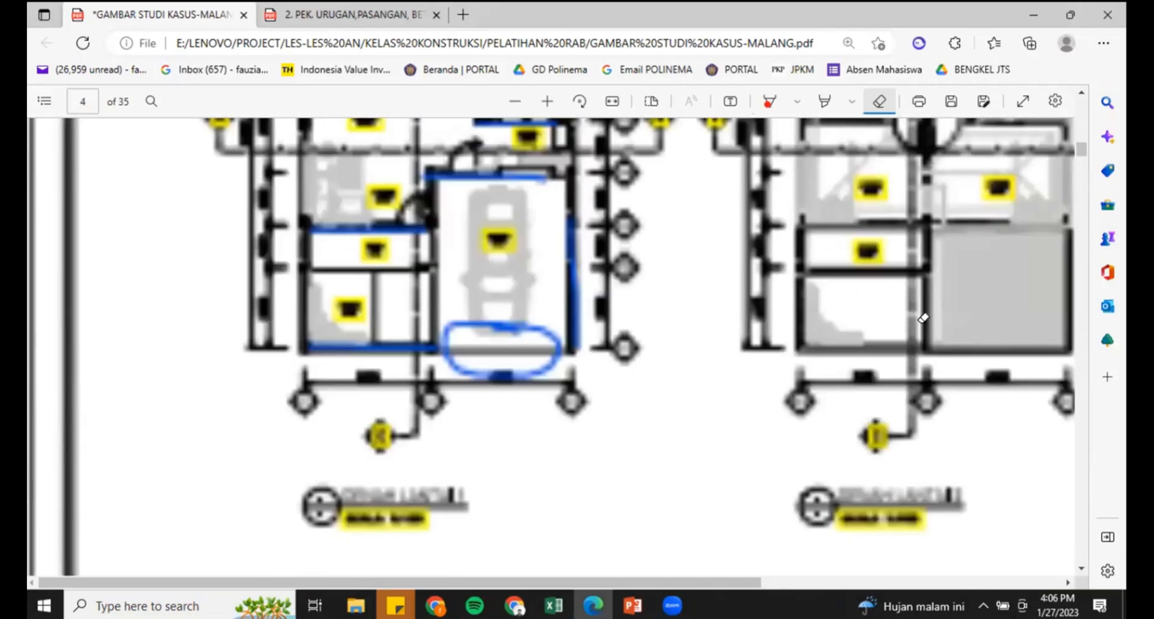
{"action": "scroll", "coordinate": [923, 318], "scroll_direction": "down", "scroll_amount": 1}
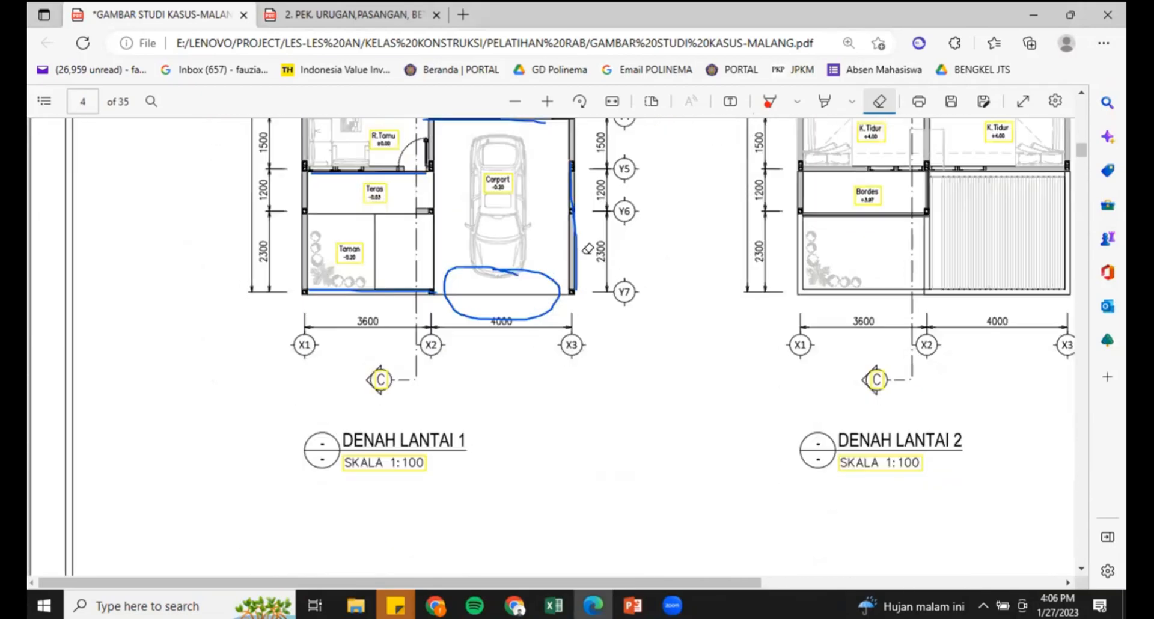
{"action": "left_click_drag", "start_coordinate": [588, 249], "coordinate": [460, 276]}
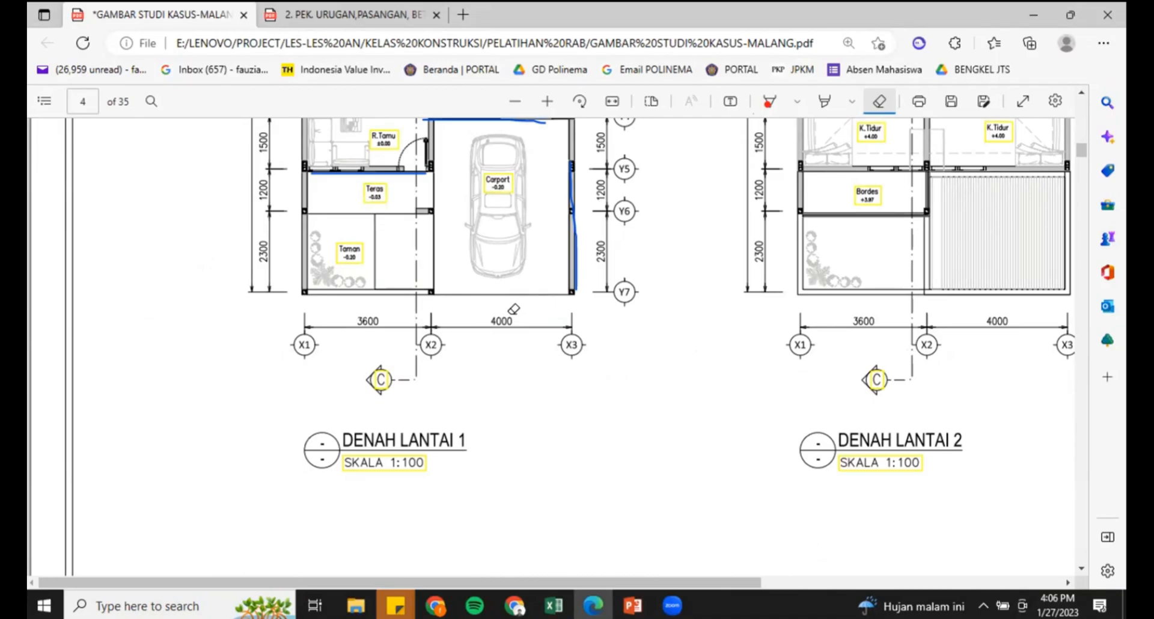
Examine the front elevation on page 5, then return to the RAB STUDI KASUS MALANG workbook and locate the carport sliding fence item.
{"action": "scroll", "coordinate": [613, 291], "scroll_direction": "down", "scroll_amount": 5}
{"action": "scroll", "coordinate": [614, 291], "scroll_direction": "down", "scroll_amount": 3}
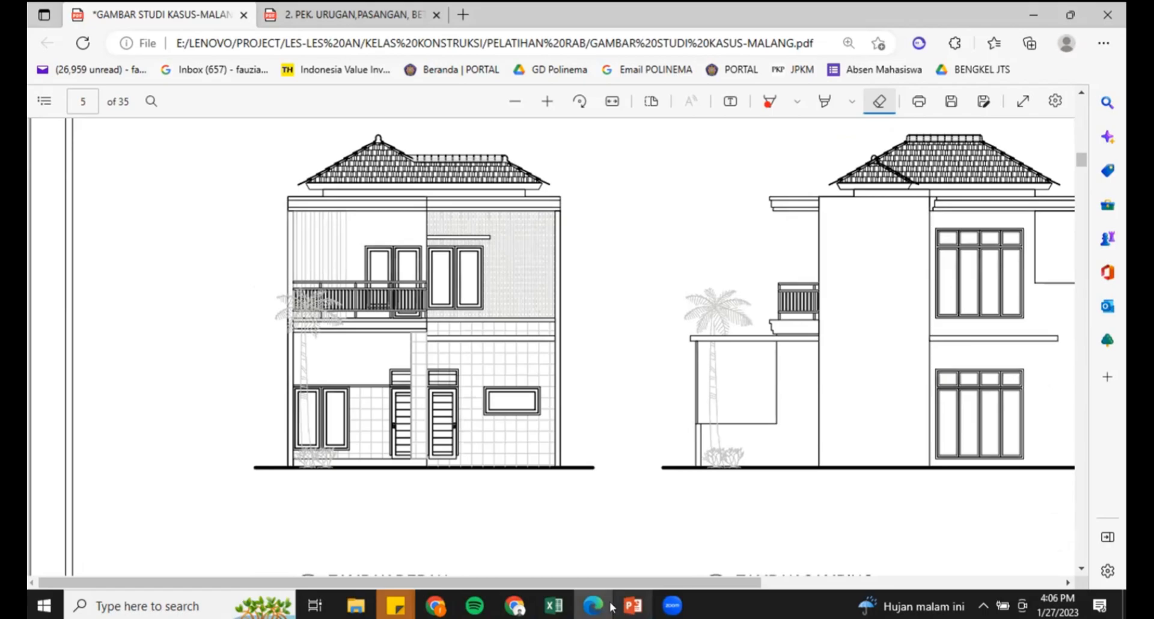
{"action": "left_click", "coordinate": [553, 605]}
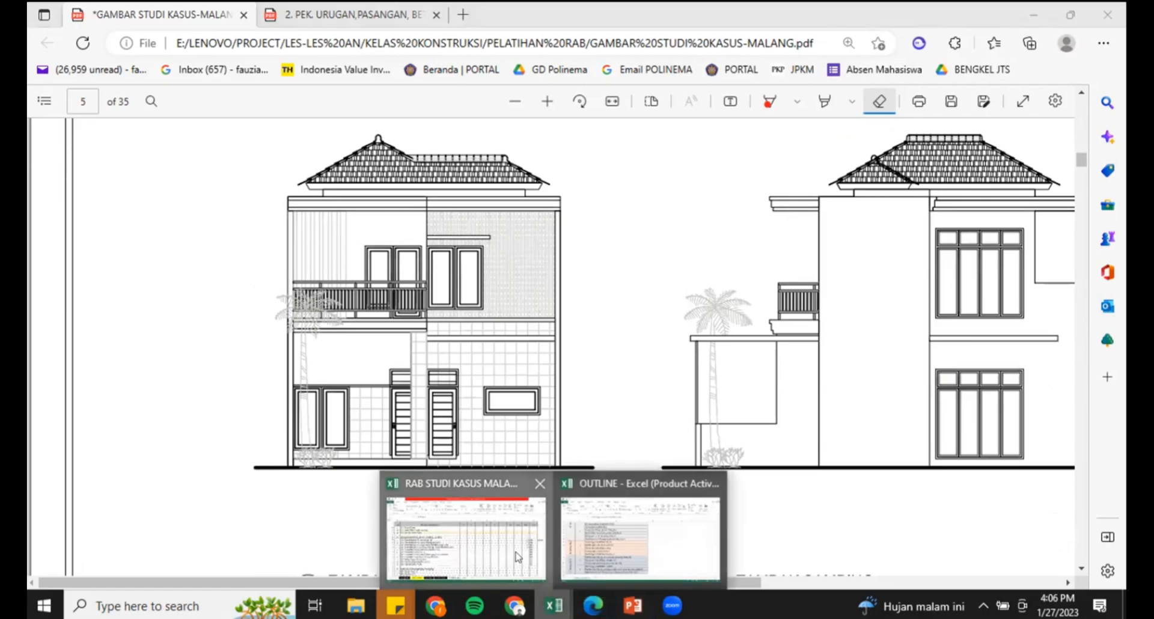
{"action": "left_click", "coordinate": [514, 556]}
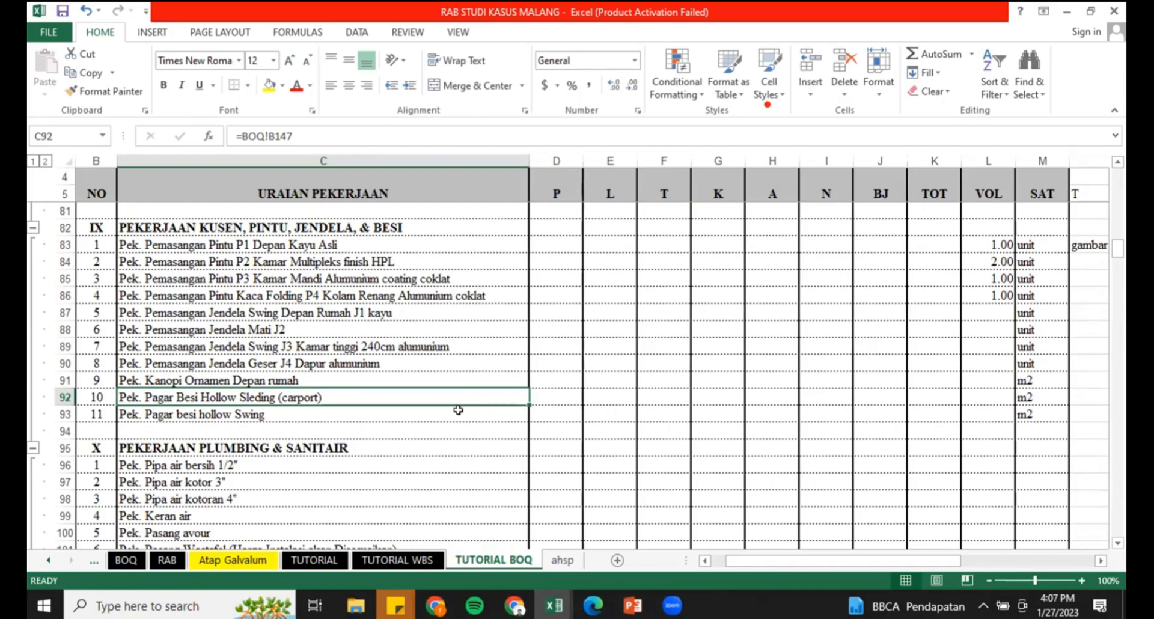
{"action": "left_click", "coordinate": [719, 401]}
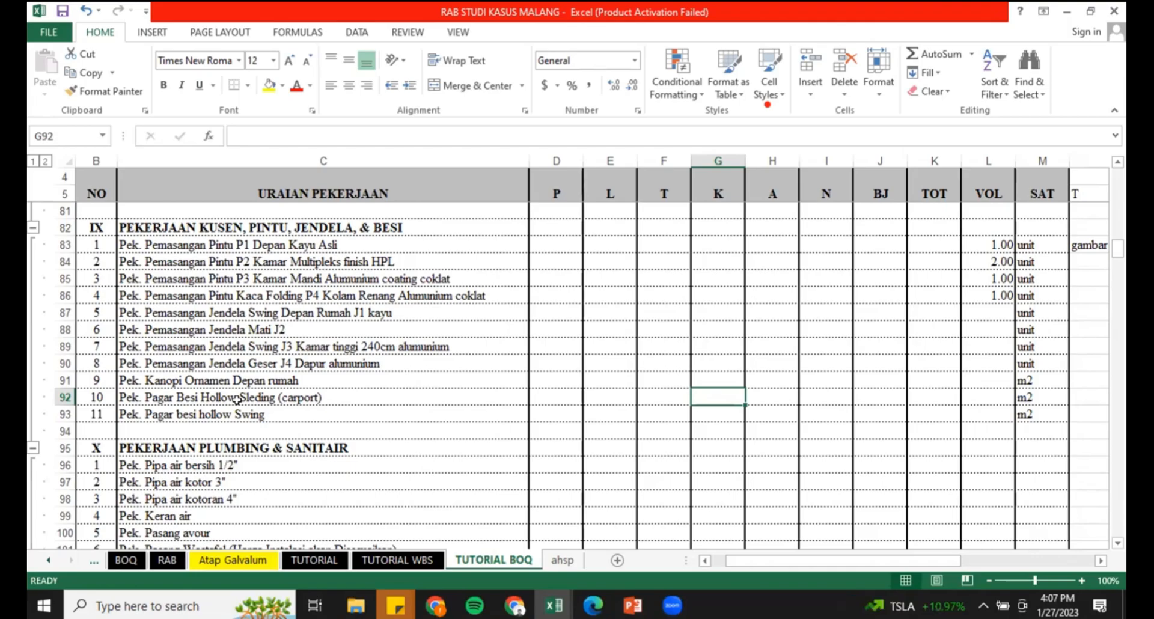
{"action": "left_click", "coordinate": [991, 398]}
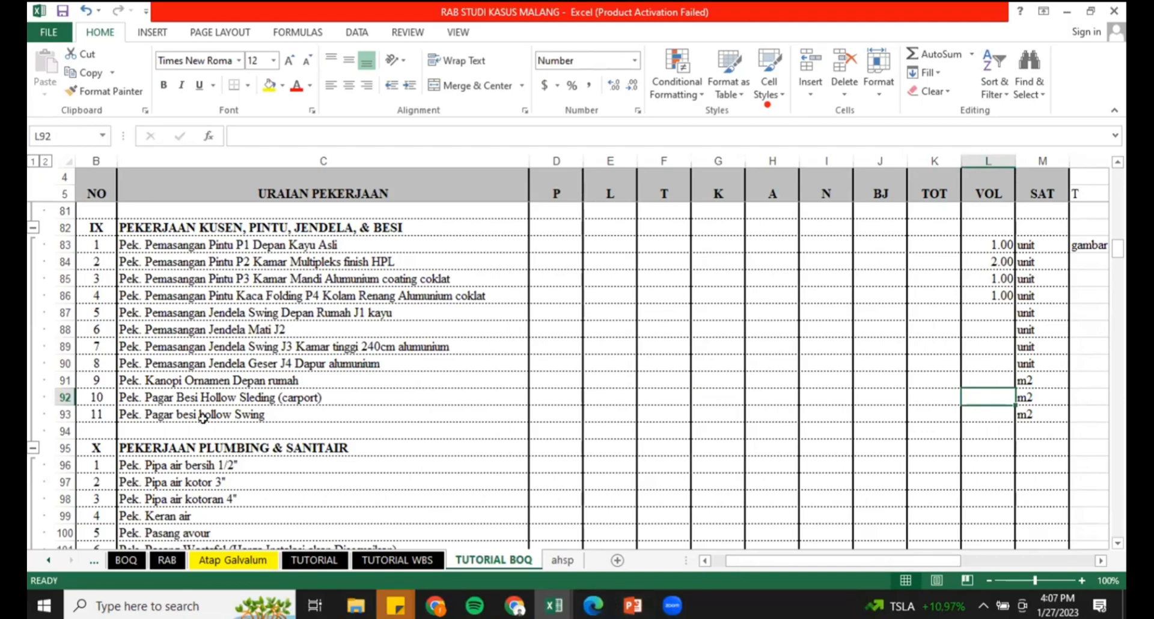
{"action": "left_click", "coordinate": [159, 397]}
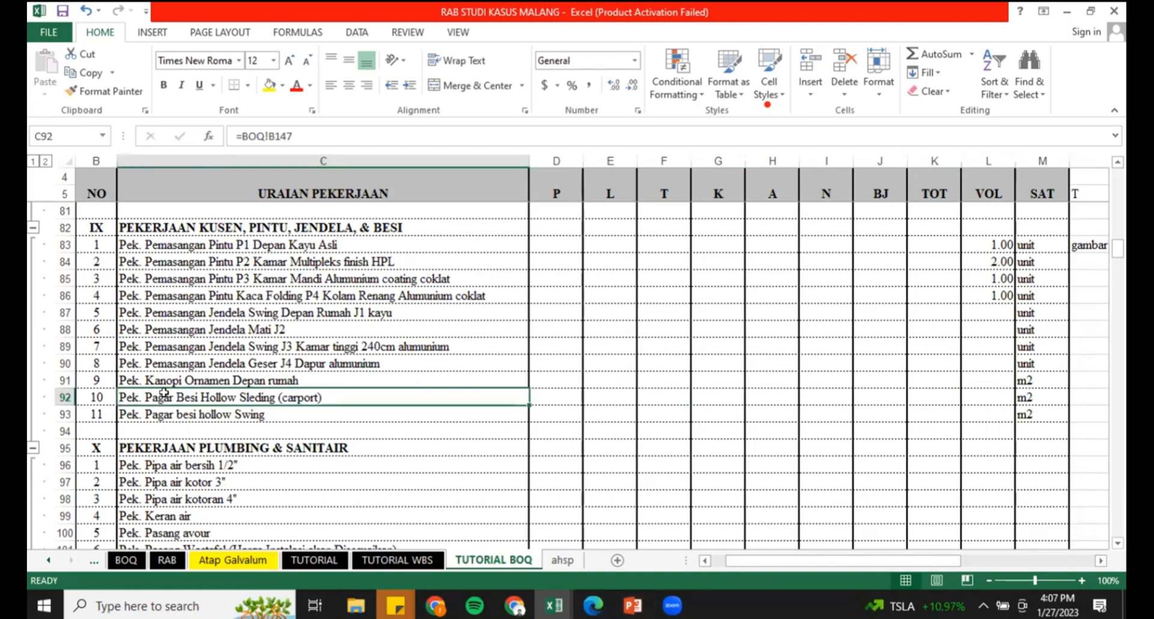
Return to the PDF and outline the sliding gate across the carport front in pen on DENAH LANTAI 1, circling its 4000 width.
{"action": "left_click", "coordinate": [589, 608]}
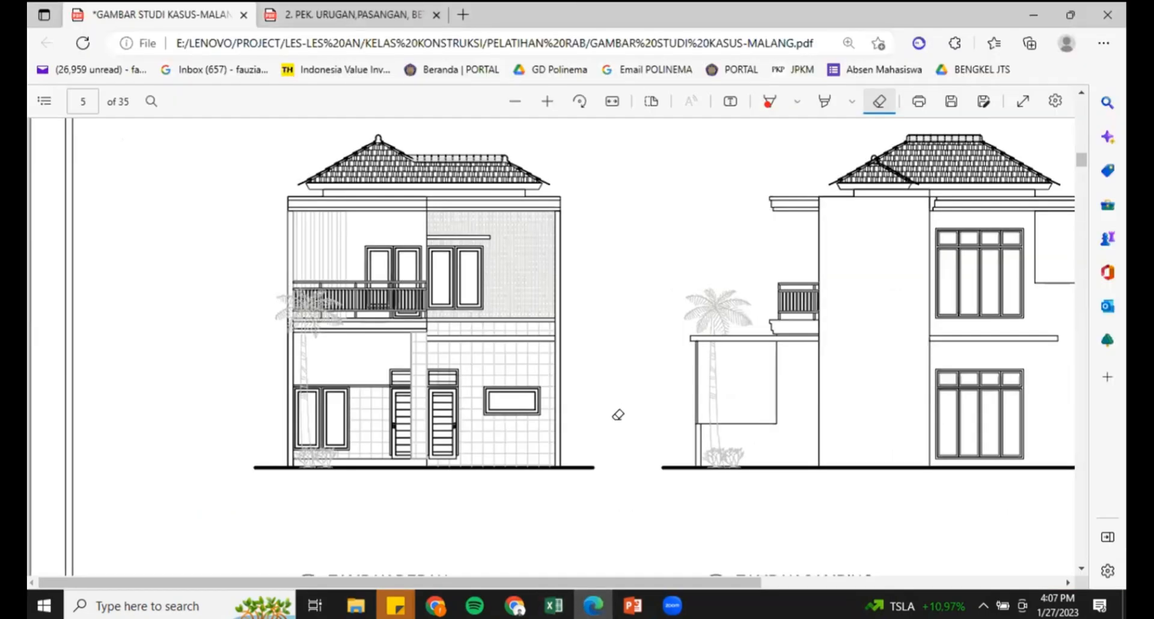
{"action": "scroll", "coordinate": [584, 402], "scroll_direction": "up", "scroll_amount": 10}
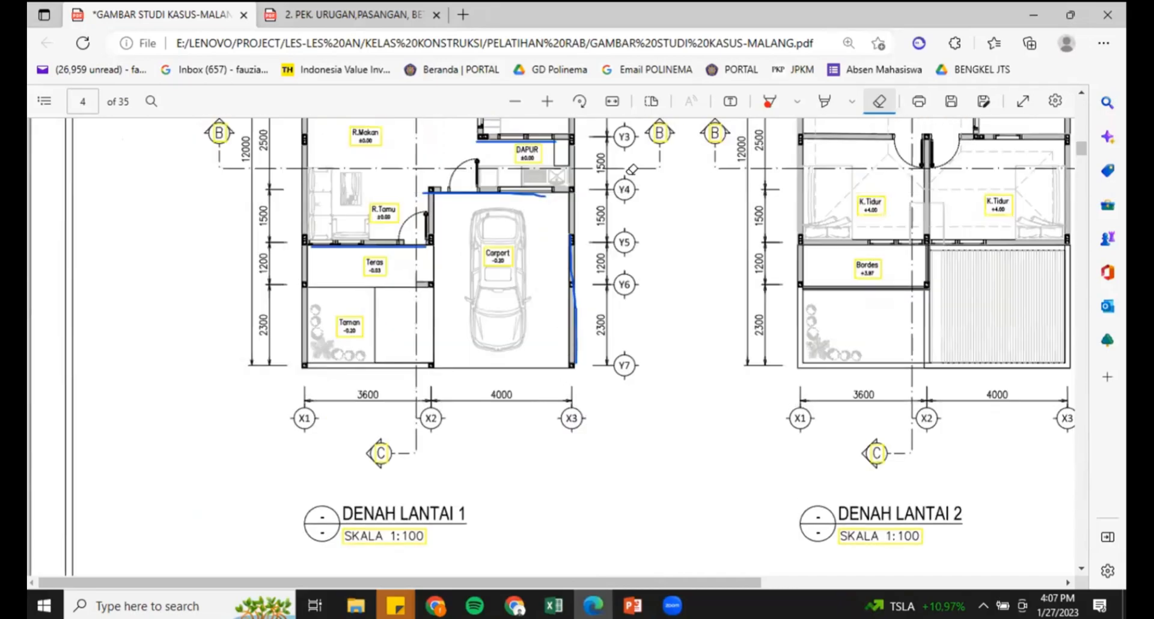
{"action": "left_click", "coordinate": [518, 101]}
{"action": "left_click", "coordinate": [769, 101]}
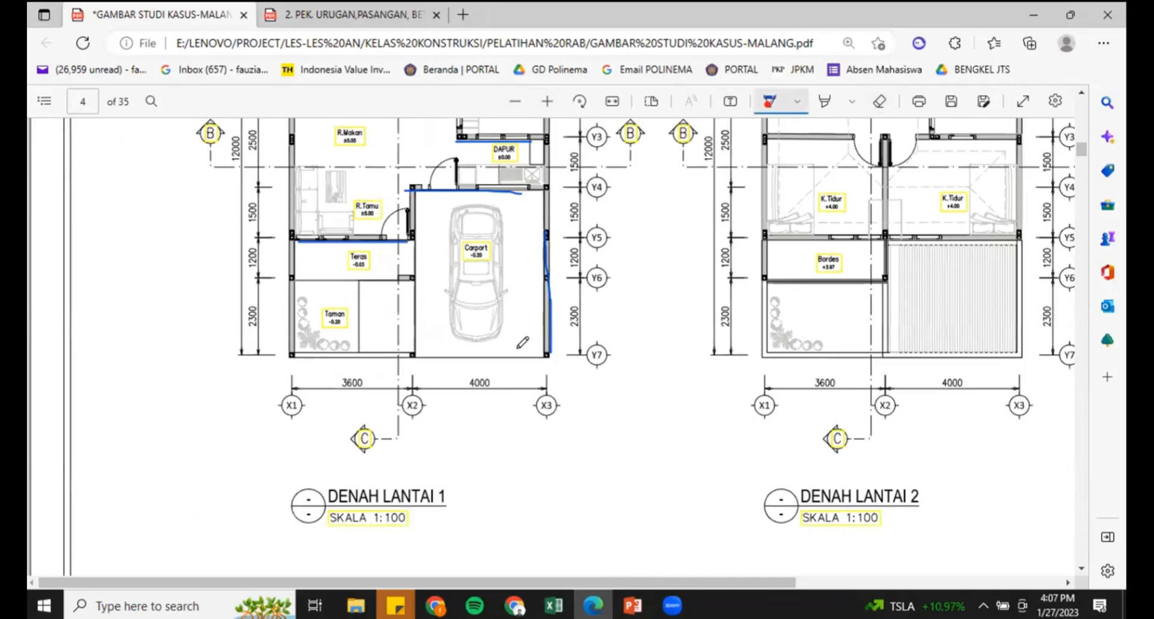
{"action": "mouse_move", "coordinate": [541, 365]}
{"action": "left_mouse_down"}
{"action": "mouse_move", "coordinate": [417, 353]}
{"action": "mouse_move", "coordinate": [529, 377]}
{"action": "mouse_move", "coordinate": [544, 358]}
{"action": "mouse_move", "coordinate": [456, 401]}
{"action": "mouse_move", "coordinate": [494, 372]}
{"action": "mouse_move", "coordinate": [482, 360]}
{"action": "left_mouse_up"}
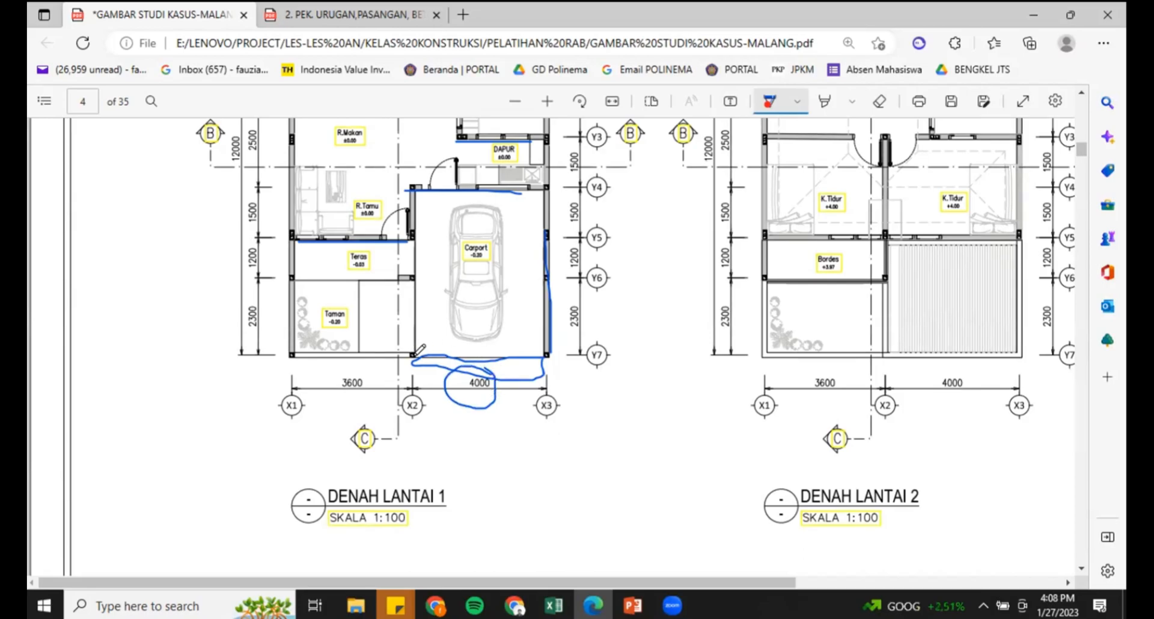
Mark the gate's overlap beside axis X2 with the note 30 and write the total length 4.3 m beside the plan.
{"action": "left_click_drag", "start_coordinate": [395, 360], "coordinate": [414, 362]}
{"action": "mouse_move", "coordinate": [411, 348]}
{"action": "left_mouse_down"}
{"action": "mouse_move", "coordinate": [415, 388]}
{"action": "mouse_move", "coordinate": [380, 382]}
{"action": "mouse_move", "coordinate": [424, 433]}
{"action": "left_mouse_up"}
{"action": "mouse_move", "coordinate": [417, 427]}
{"action": "left_mouse_down"}
{"action": "mouse_move", "coordinate": [417, 441]}
{"action": "mouse_move", "coordinate": [457, 428]}
{"action": "mouse_move", "coordinate": [447, 461]}
{"action": "mouse_move", "coordinate": [474, 436]}
{"action": "left_mouse_up"}
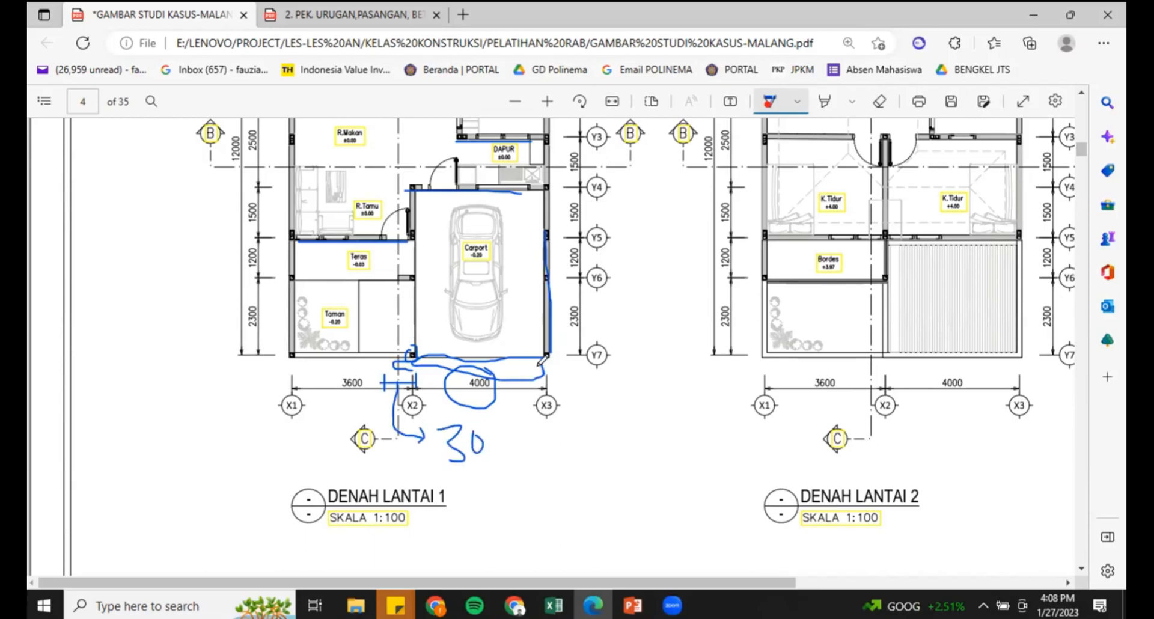
{"action": "left_click_drag", "start_coordinate": [551, 368], "coordinate": [553, 382]}
{"action": "mouse_move", "coordinate": [627, 390]}
{"action": "left_mouse_down"}
{"action": "mouse_move", "coordinate": [631, 429]}
{"action": "mouse_move", "coordinate": [674, 398]}
{"action": "mouse_move", "coordinate": [698, 415]}
{"action": "left_mouse_up"}
Outline the carport gate on the TAMPAK DEPAN elevation and annotate its height as 2 m.
{"action": "scroll", "coordinate": [696, 421], "scroll_direction": "down", "scroll_amount": 10}
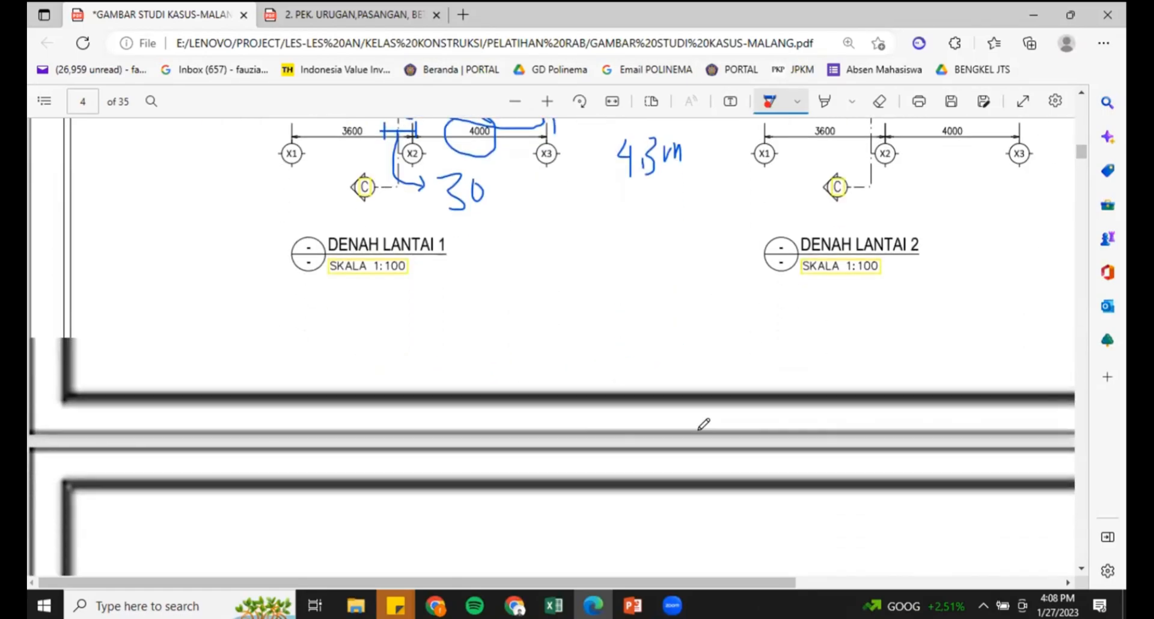
{"action": "scroll", "coordinate": [697, 425], "scroll_direction": "down", "scroll_amount": 5}
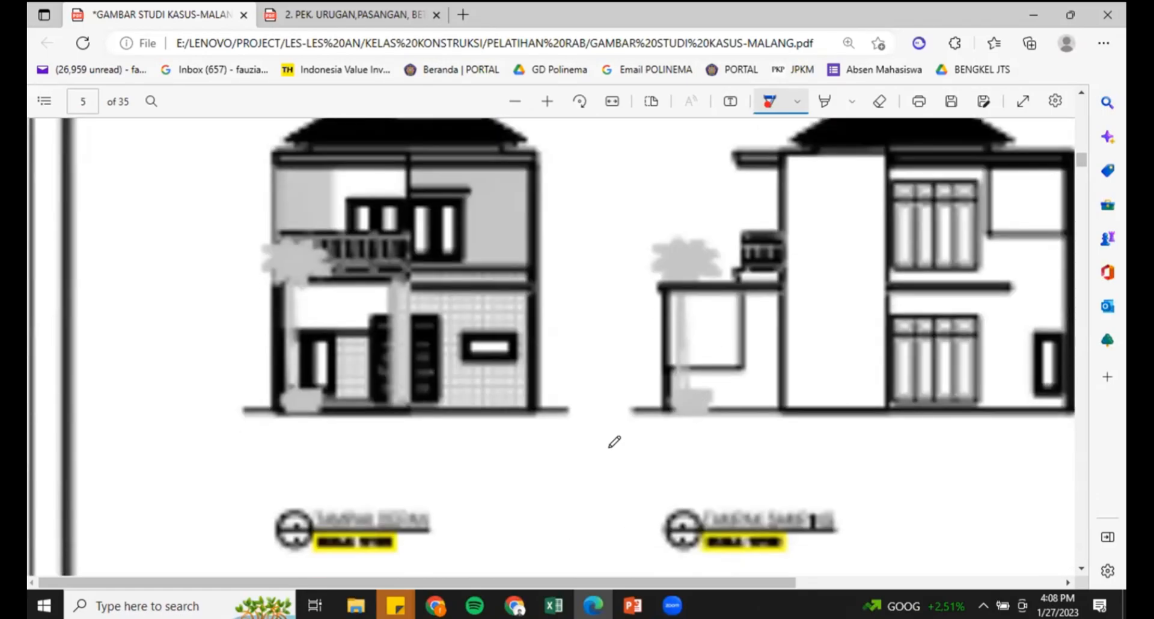
{"action": "mouse_move", "coordinate": [534, 409]}
{"action": "left_mouse_down"}
{"action": "mouse_move", "coordinate": [522, 344]}
{"action": "mouse_move", "coordinate": [400, 352]}
{"action": "mouse_move", "coordinate": [401, 391]}
{"action": "mouse_move", "coordinate": [445, 409]}
{"action": "mouse_move", "coordinate": [534, 410]}
{"action": "mouse_move", "coordinate": [540, 343]}
{"action": "mouse_move", "coordinate": [523, 338]}
{"action": "left_mouse_up"}
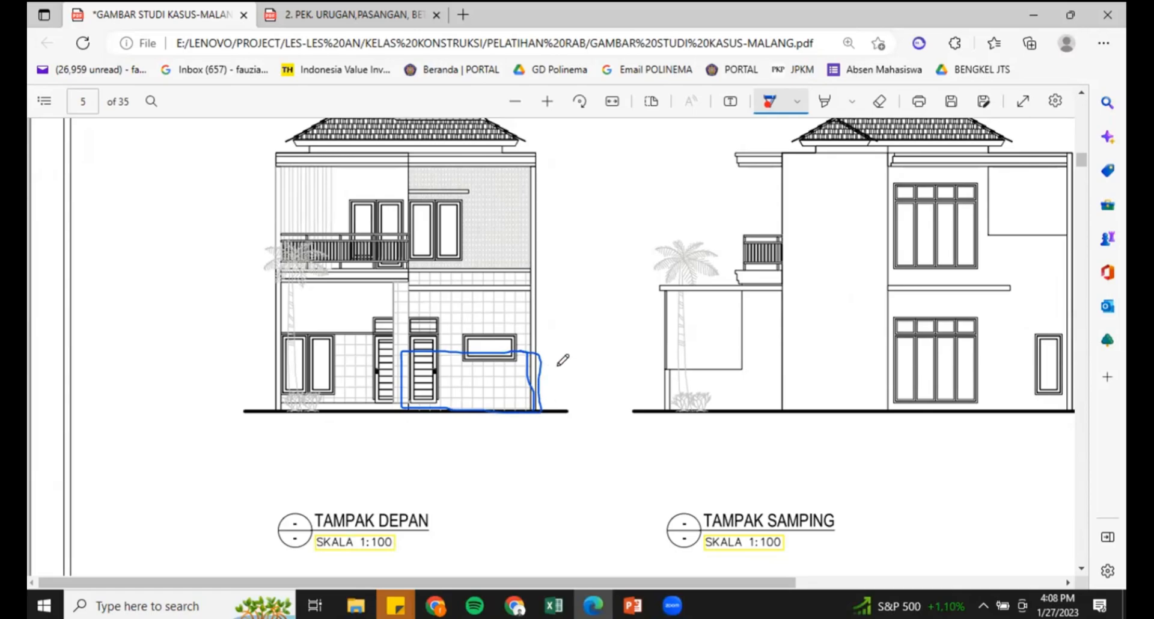
{"action": "mouse_move", "coordinate": [557, 367]}
{"action": "left_mouse_down"}
{"action": "mouse_move", "coordinate": [582, 394]}
{"action": "mouse_move", "coordinate": [615, 374]}
{"action": "mouse_move", "coordinate": [632, 379]}
{"action": "left_mouse_up"}
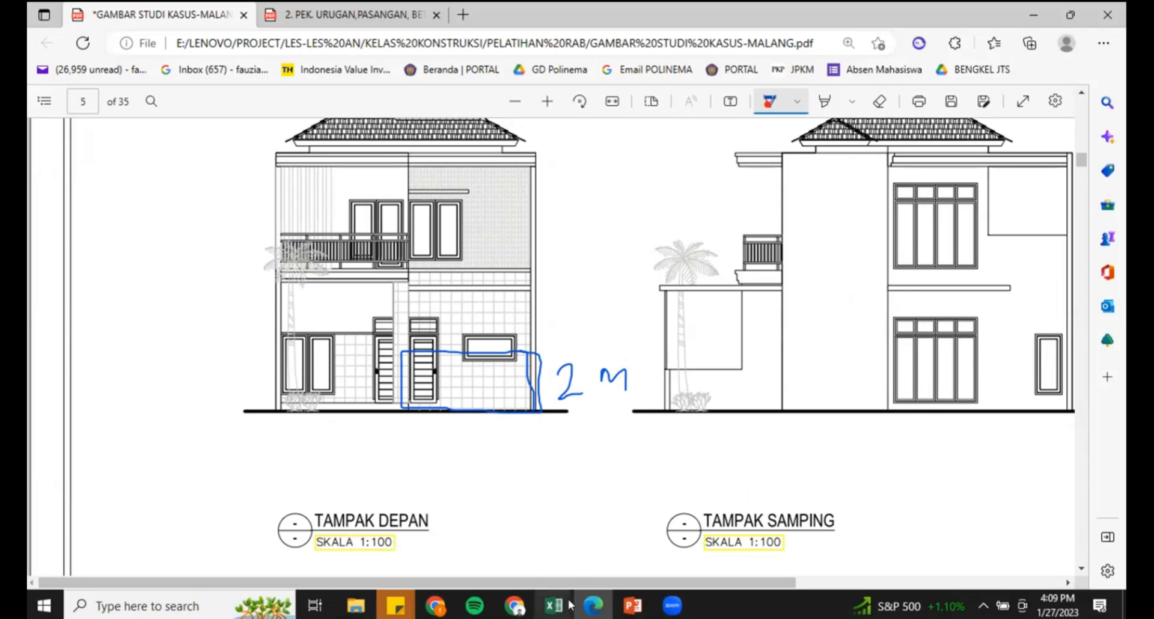
In the Excel workbook, enter P 4.3 and L 2 for the carport sliding fence and calculate its VOL with =D92*E92.
{"action": "mouse_move", "coordinate": [553, 605]}
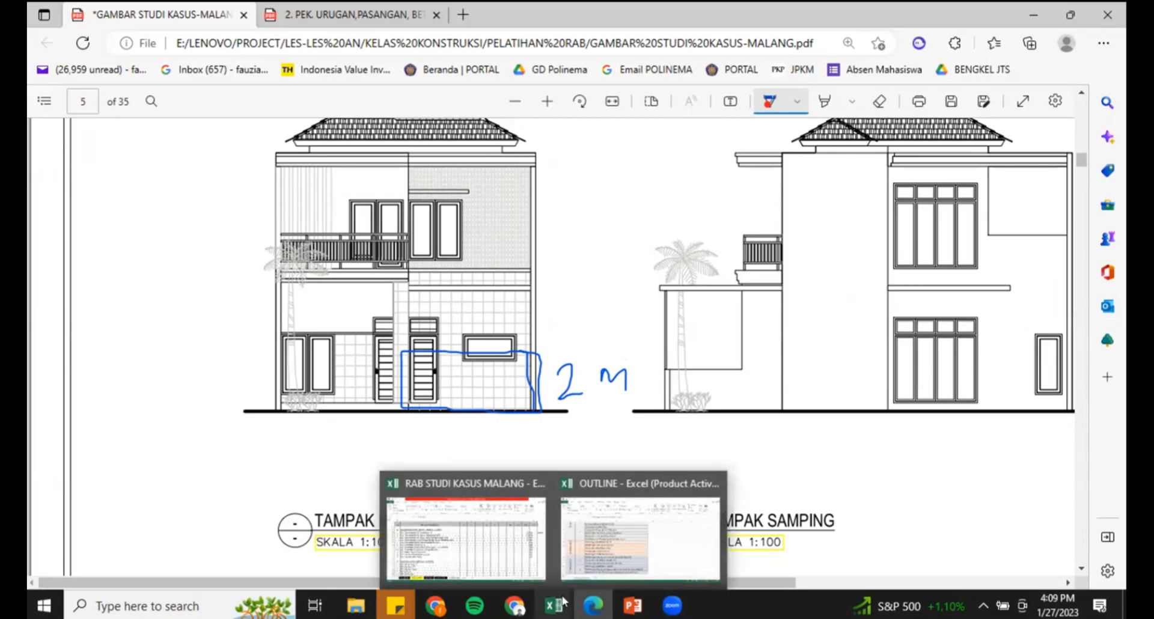
{"action": "left_click", "coordinate": [512, 512]}
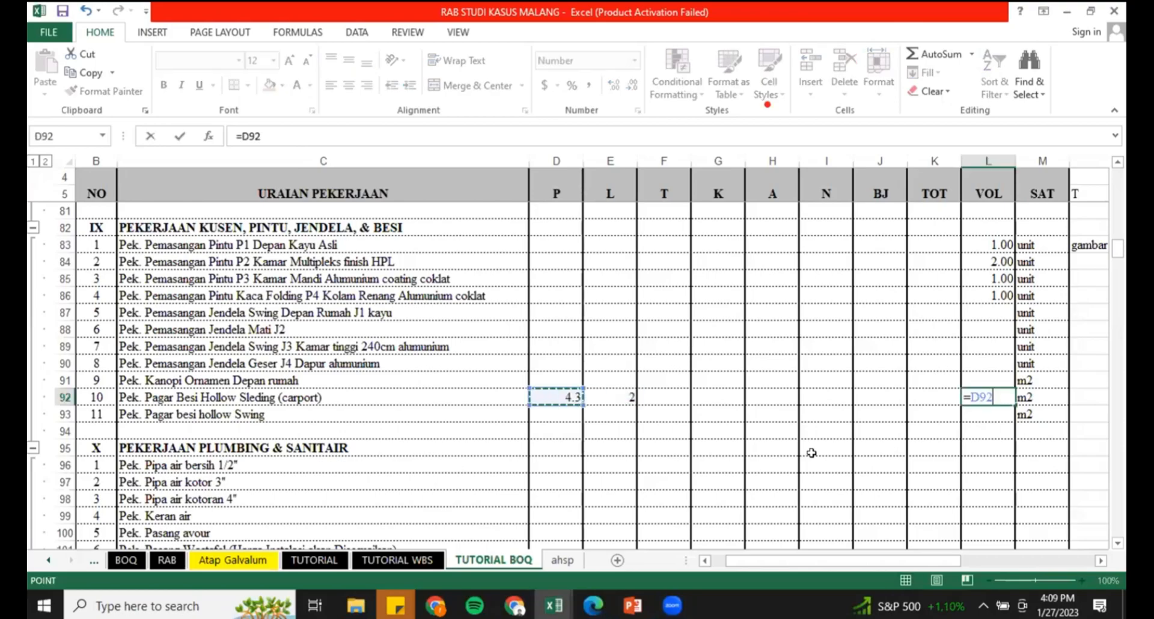
{"action": "type", "text": "*E92"}
{"action": "key", "text": "Return"}
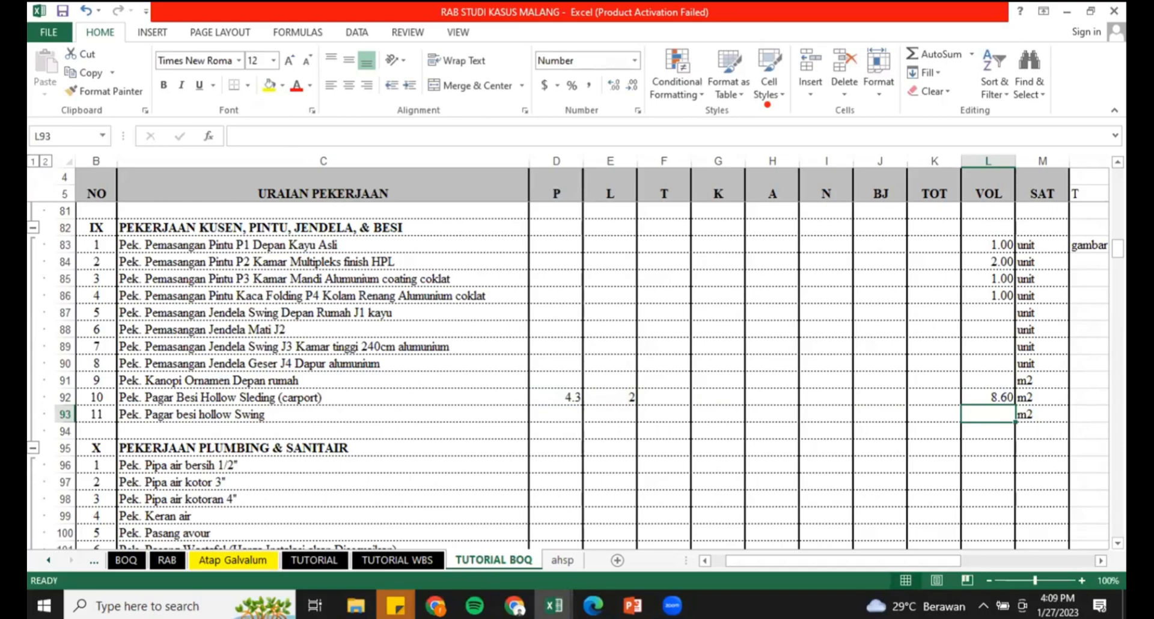
Select the Pek. Kanopi Ornamen Depan rumah item, then return to the PDF and trace the carport outline on DENAH LANTAI 1.
{"action": "left_click", "coordinate": [301, 380]}
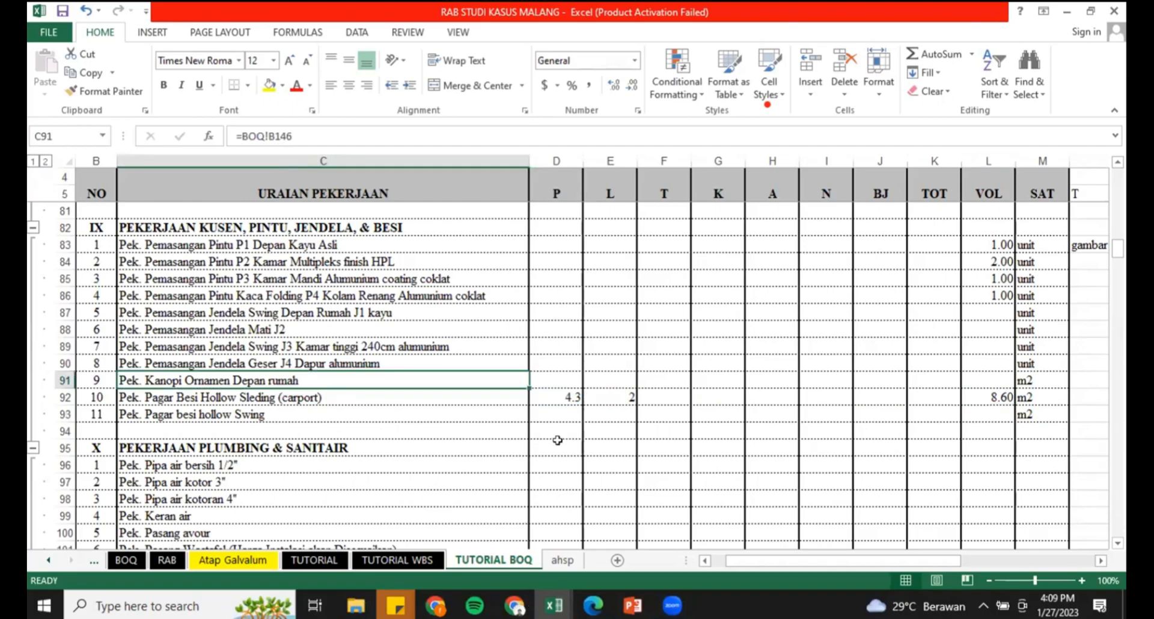
{"action": "key", "text": "alt+Tab"}
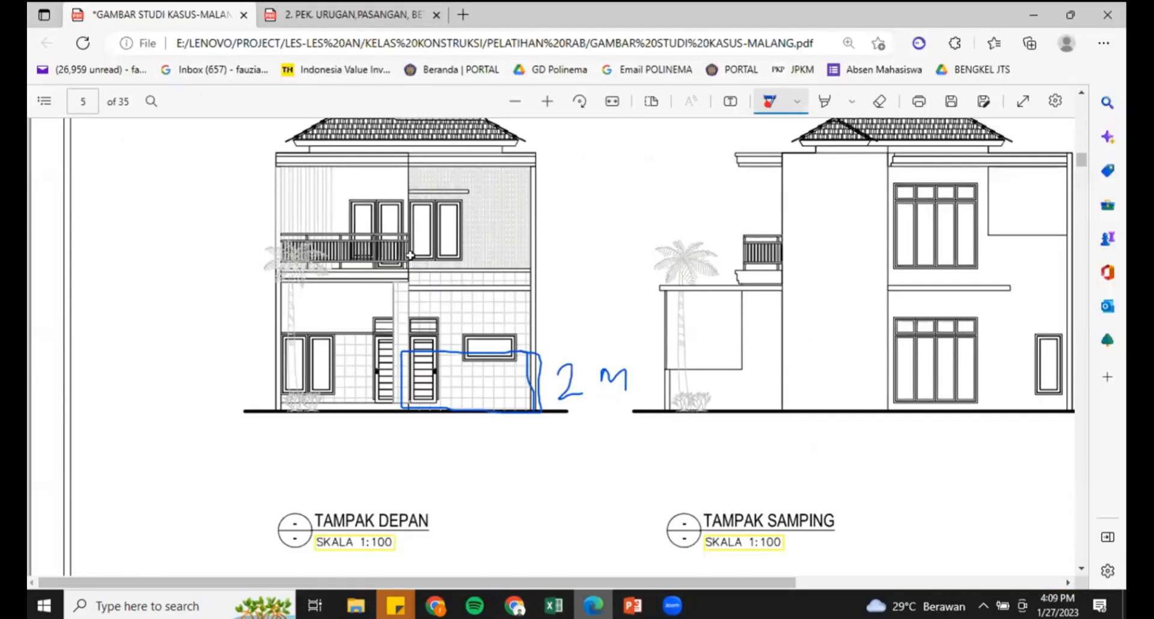
{"action": "scroll", "coordinate": [410, 255], "scroll_direction": "up", "scroll_amount": 10}
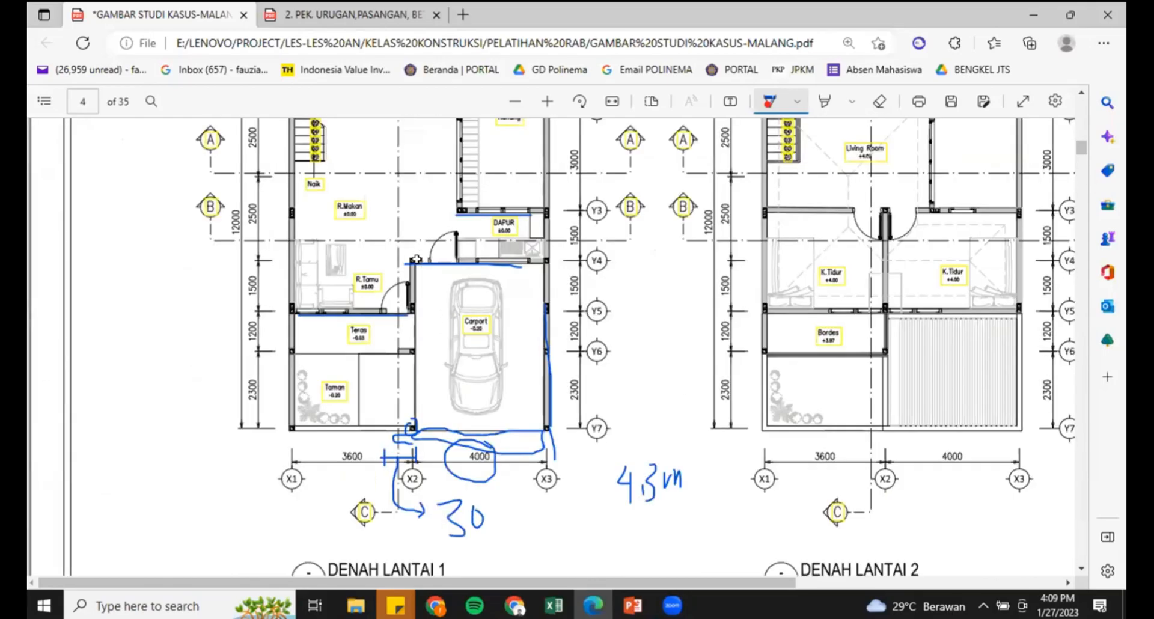
{"action": "left_click_drag", "start_coordinate": [416, 264], "coordinate": [414, 430]}
{"action": "left_click_drag", "start_coordinate": [548, 370], "coordinate": [549, 423]}
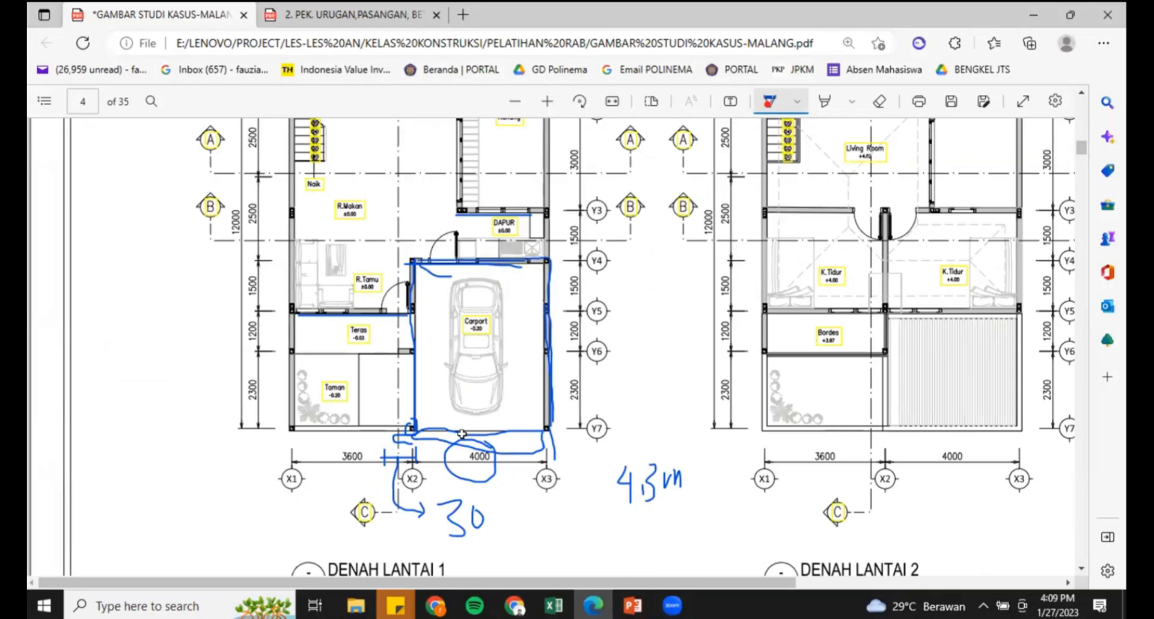
Mark the carport's length from Y4 to Y7, write 5 beside it, and tick the 1500, 1200 and 2300 dimensions.
{"action": "left_click_drag", "start_coordinate": [565, 257], "coordinate": [566, 433]}
{"action": "mouse_move", "coordinate": [628, 264]}
{"action": "left_mouse_down"}
{"action": "mouse_move", "coordinate": [636, 283]}
{"action": "mouse_move", "coordinate": [641, 262]}
{"action": "left_mouse_up"}
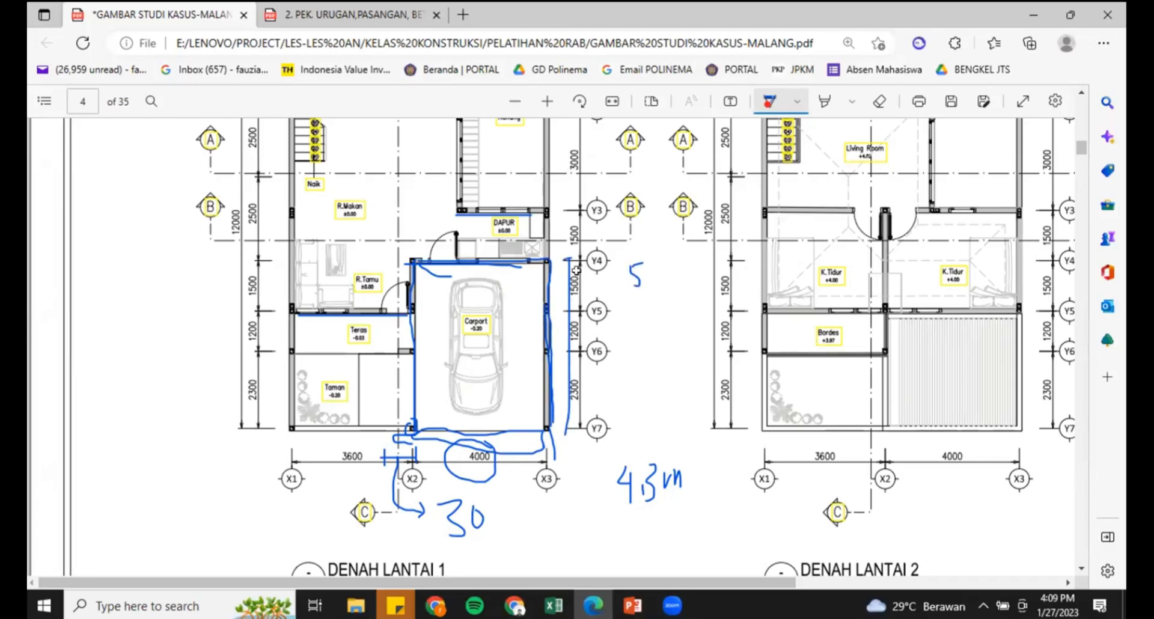
{"action": "left_click_drag", "start_coordinate": [587, 283], "coordinate": [597, 284]}
{"action": "left_click_drag", "start_coordinate": [590, 329], "coordinate": [600, 328]}
{"action": "left_click_drag", "start_coordinate": [590, 386], "coordinate": [610, 373]}
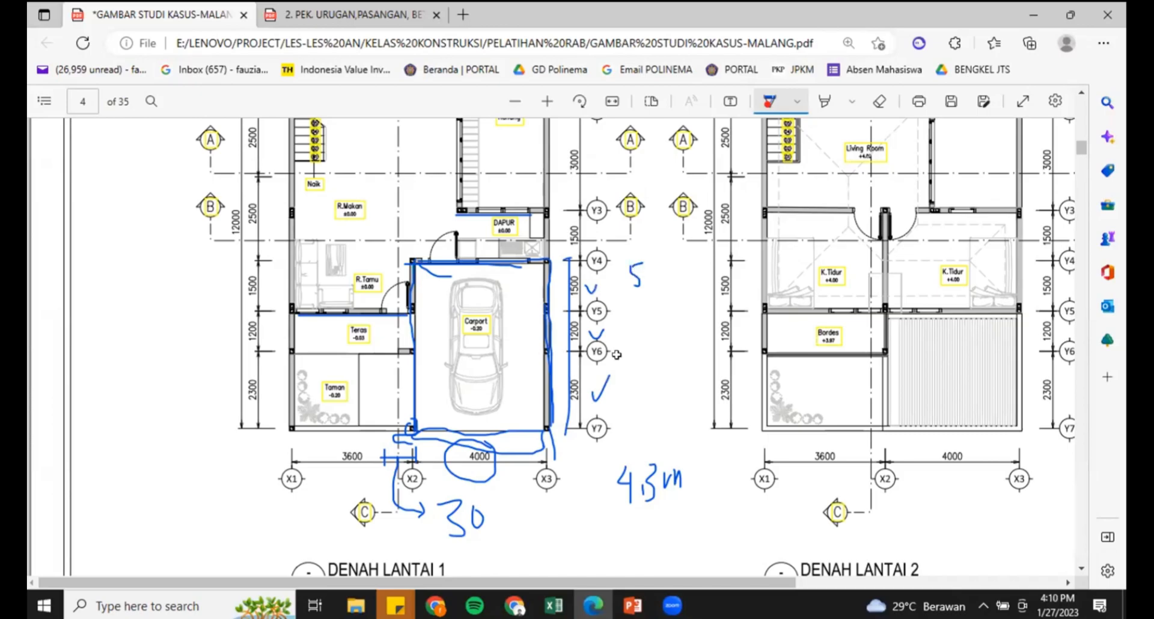
Return to the Excel workbook and enter P 5 and L 4 for Pek. Kanopi Ornamen Depan rumah.
{"action": "left_click", "coordinate": [553, 604]}
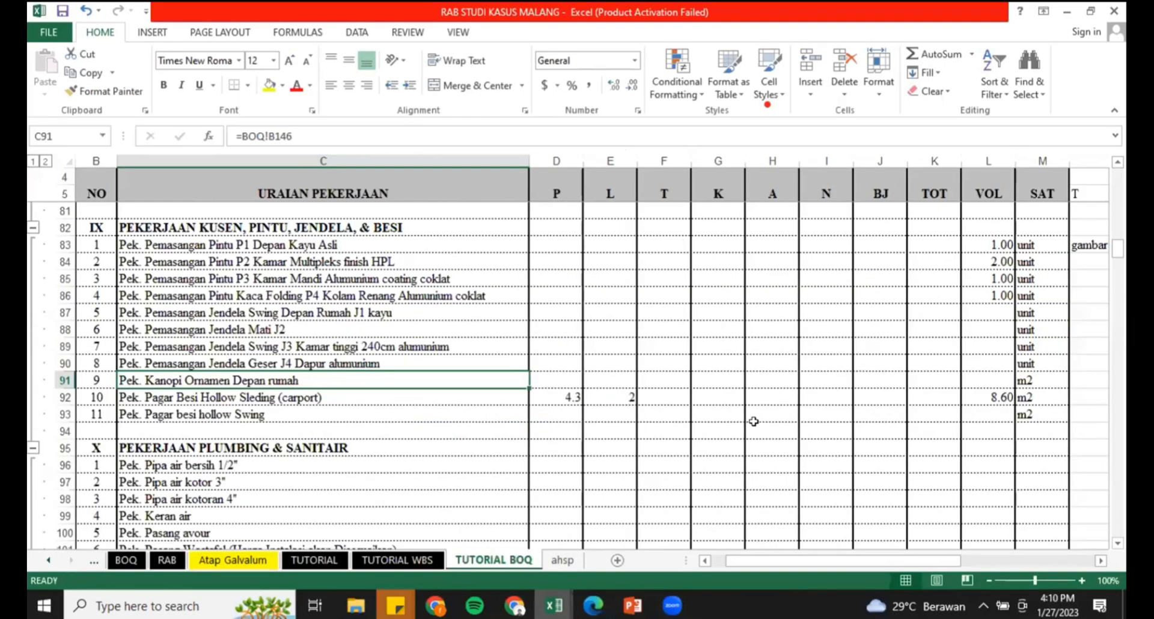
{"action": "key", "text": "Tab"}
{"action": "type", "text": "5"}
{"action": "key", "text": "Tab"}
{"action": "type", "text": "4"}
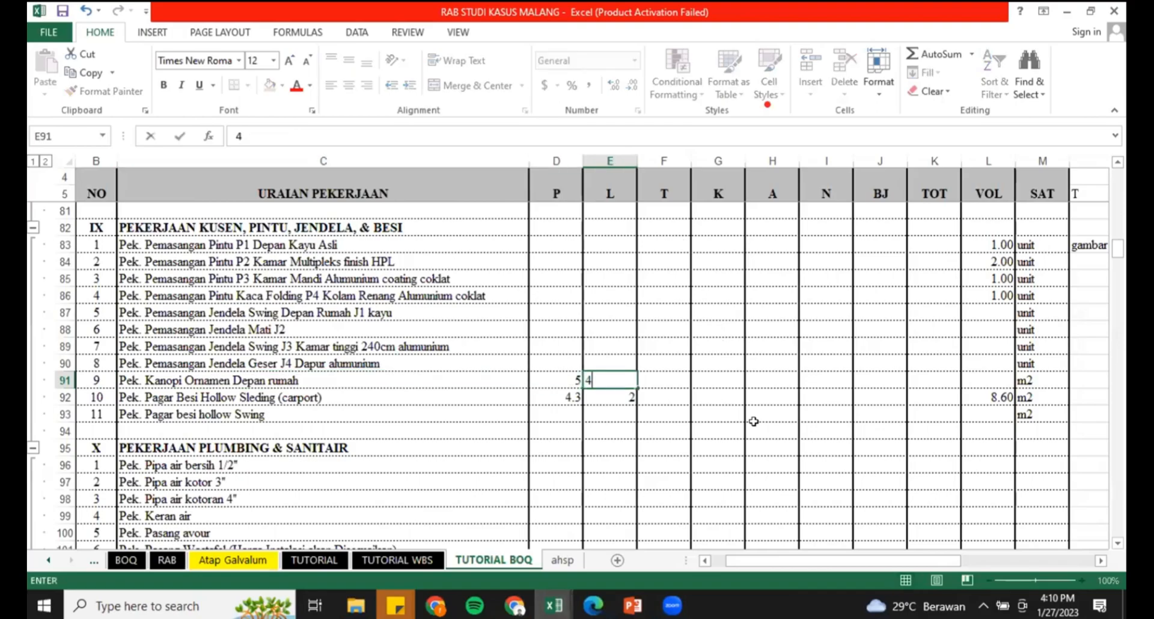
Calculate the canopy item's VOL in L91 with the formula =D91*E91.
{"action": "key", "text": "Tab"}
{"action": "key", "text": "Tab"}
{"action": "key", "text": "Tab"}
{"action": "key", "text": "Tab"}
{"action": "key", "text": "Tab"}
{"action": "key", "text": "Tab"}
{"action": "key", "text": "Tab"}
{"action": "type", "text": "="}
{"action": "key", "text": "Left"}
{"action": "key", "text": "Left"}
{"action": "key", "text": "Left"}
{"action": "key", "text": "Left"}
{"action": "key", "text": "Left"}
{"action": "key", "text": "Left"}
{"action": "key", "text": "Left"}
{"action": "key", "text": "Left"}
{"action": "type", "text": "*"}
{"action": "key", "text": "Left"}
{"action": "key", "text": "Left"}
{"action": "key", "text": "Left"}
{"action": "key", "text": "Left"}
{"action": "key", "text": "Left"}
{"action": "key", "text": "Left"}
{"action": "key", "text": "Left"}
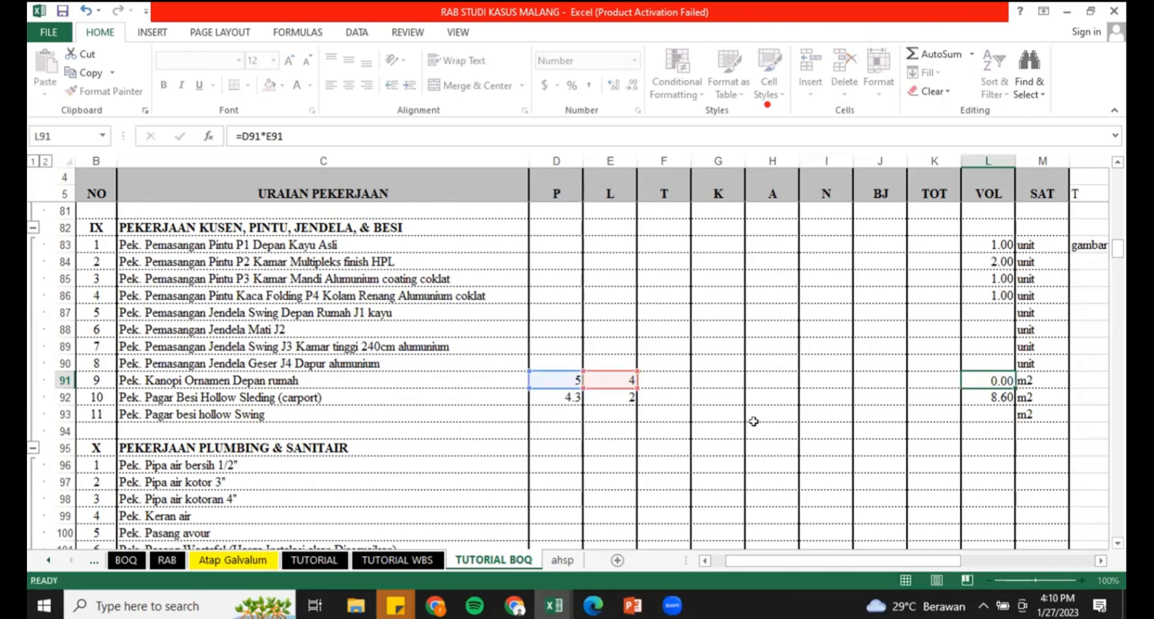